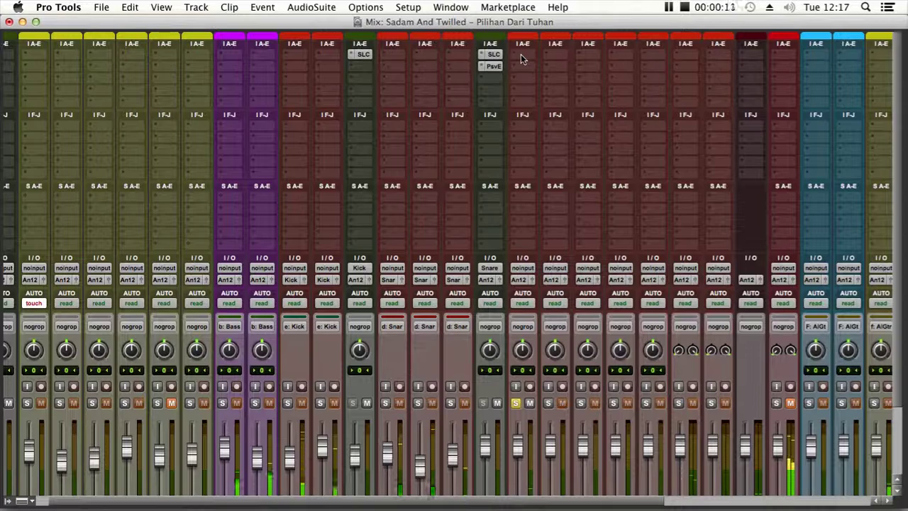
# - Insert the mono Focusing Equalizer plug-in on the Hihat track's first insert slot and move its window to a clear spot
pyautogui.click(521, 57)
pyautogui.moveTo(553, 75)
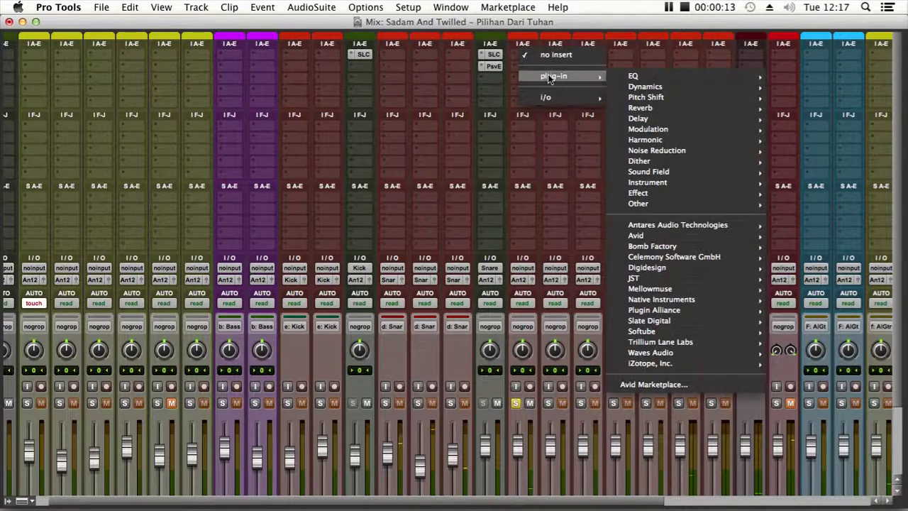
pyautogui.moveTo(681, 78)
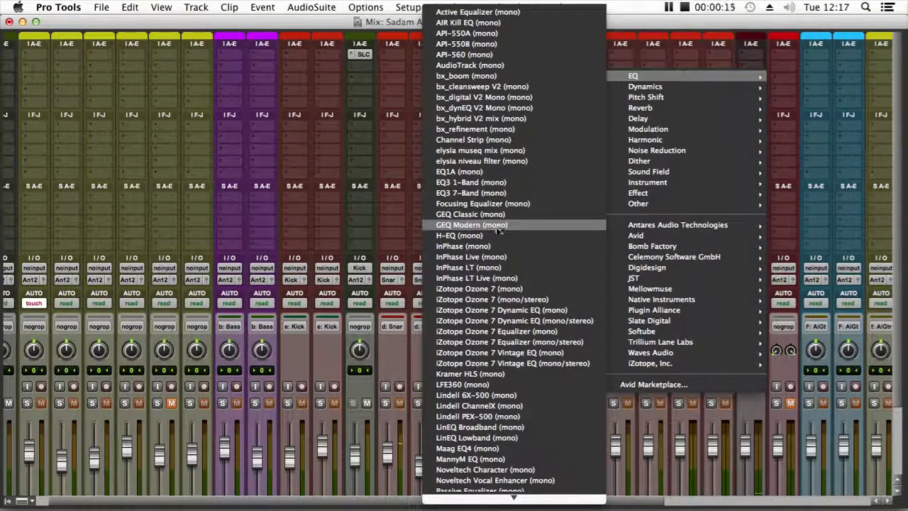
pyautogui.click(495, 197)
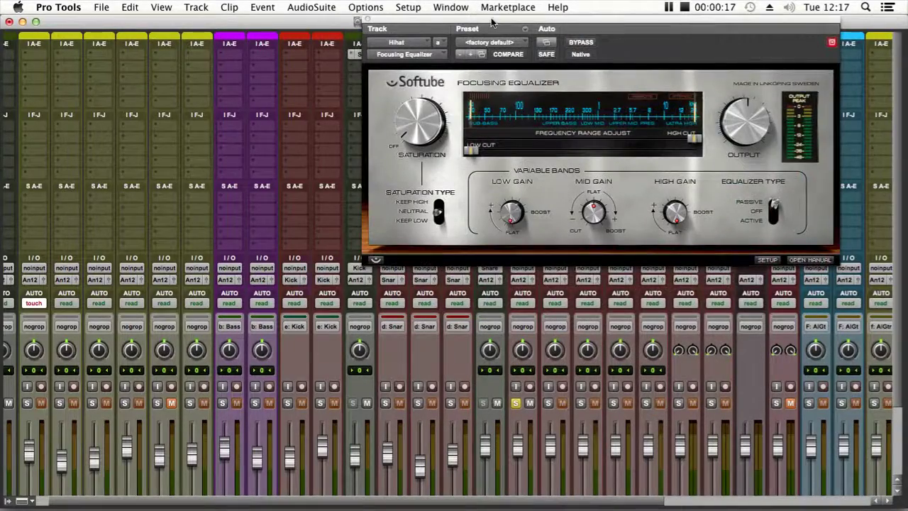
pyautogui.moveTo(489, 17); pyautogui.dragTo(440, 60)
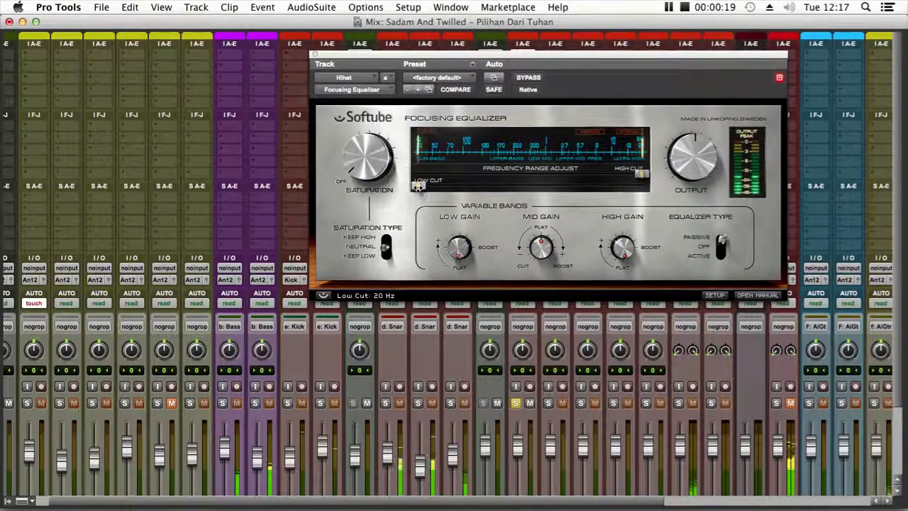
# - On the Hihat equalizer, raise the low cut to about 1 kHz, boost the high gain slightly and cut the mid gain slightly
pyautogui.moveTo(419, 185); pyautogui.dragTo(544, 185)
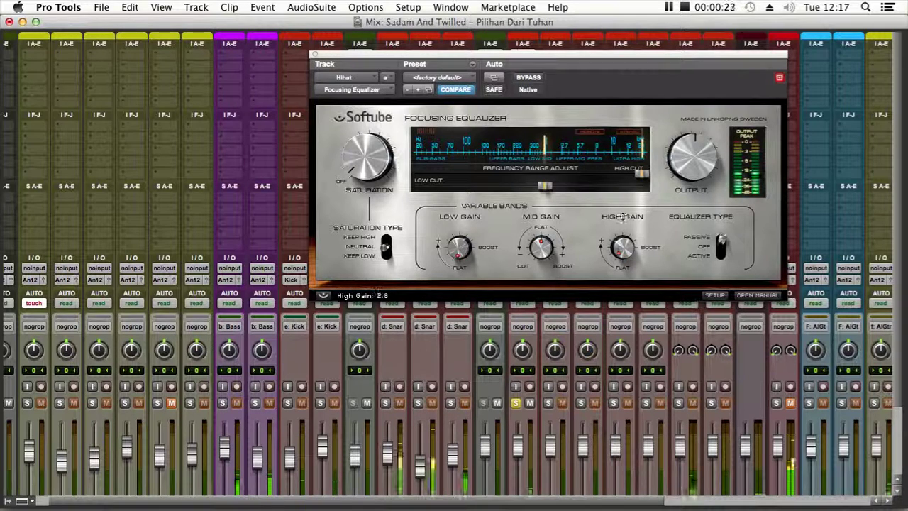
pyautogui.moveTo(622, 217); pyautogui.dragTo(622, 216)
pyautogui.moveTo(542, 238); pyautogui.dragTo(527, 264)
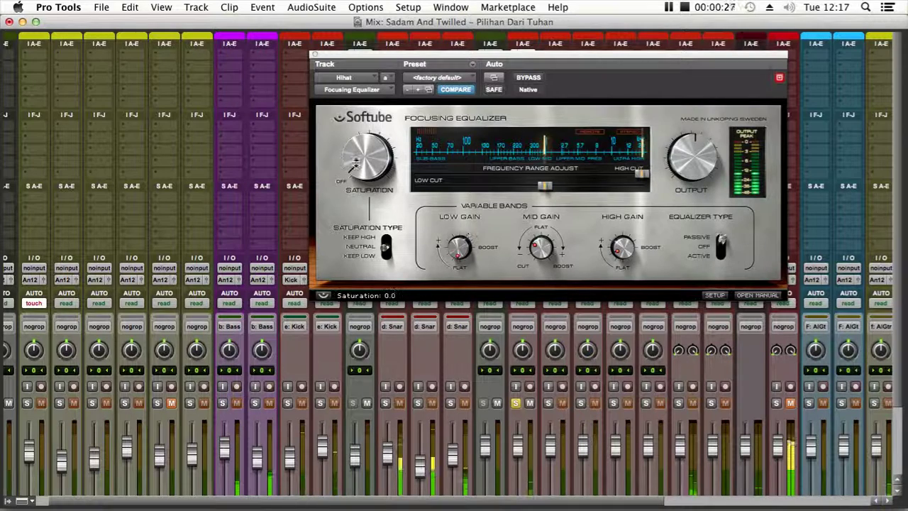
# - Add some saturation to the Hihat equalizer, lower its output to -1.0 dB and close the plug-in window
pyautogui.moveTo(359, 149); pyautogui.dragTo(368, 133)
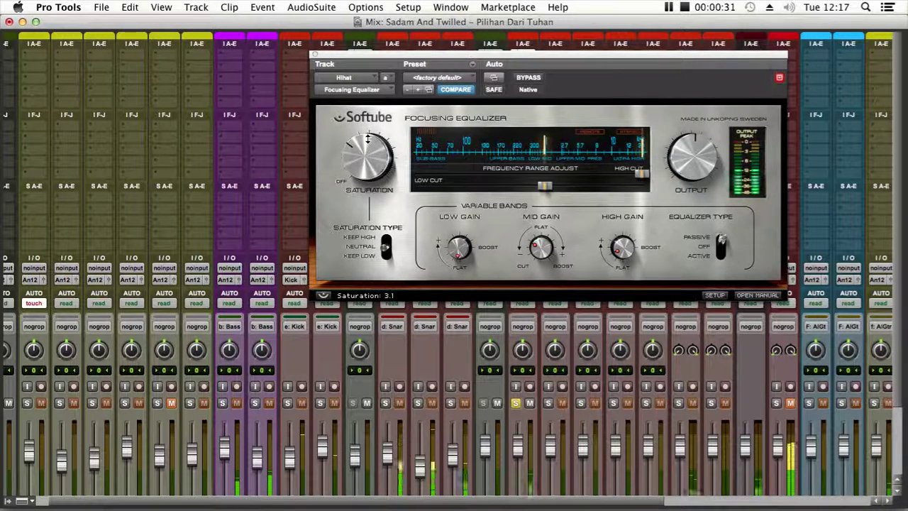
pyautogui.moveTo(357, 164)
pyautogui.mouseDown()
pyautogui.moveTo(362, 151)
pyautogui.moveTo(358, 163)
pyautogui.mouseUp()
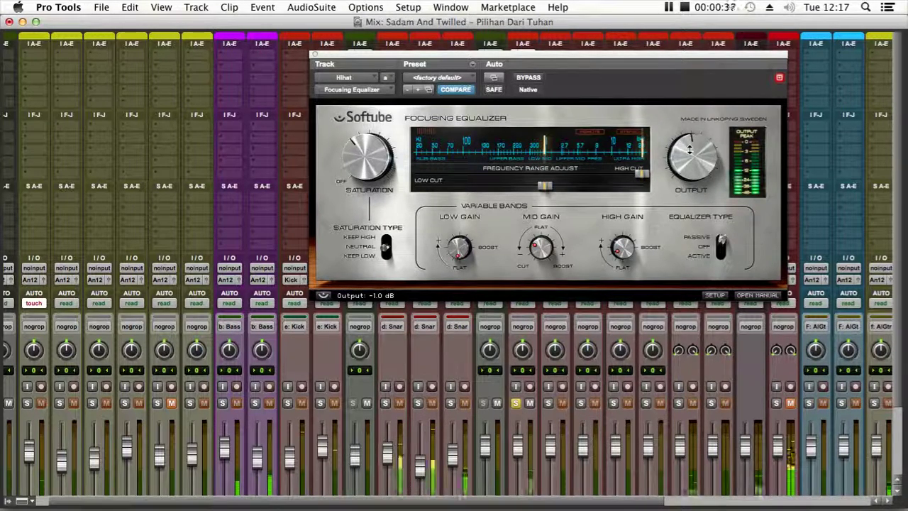
pyautogui.click(315, 54)
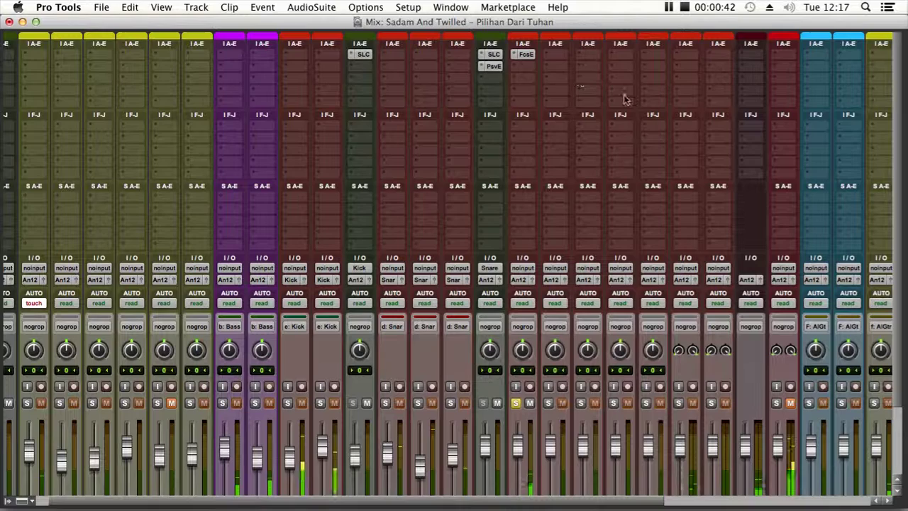
# - Reopen the Hihat equalizer, fine-tune its low cut to about 1010 Hz and close it
pyautogui.click(524, 55)
pyautogui.moveTo(545, 185); pyautogui.dragTo(547, 185)
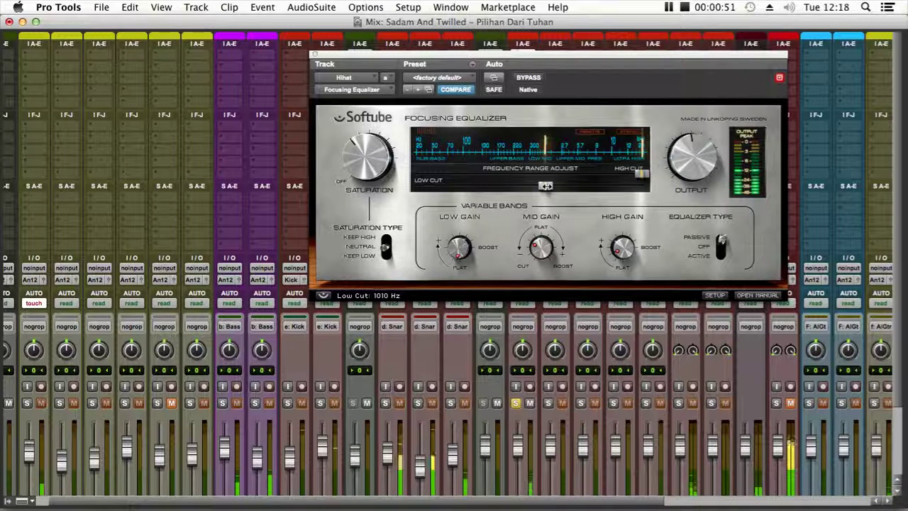
pyautogui.moveTo(544, 185); pyautogui.dragTo(546, 186)
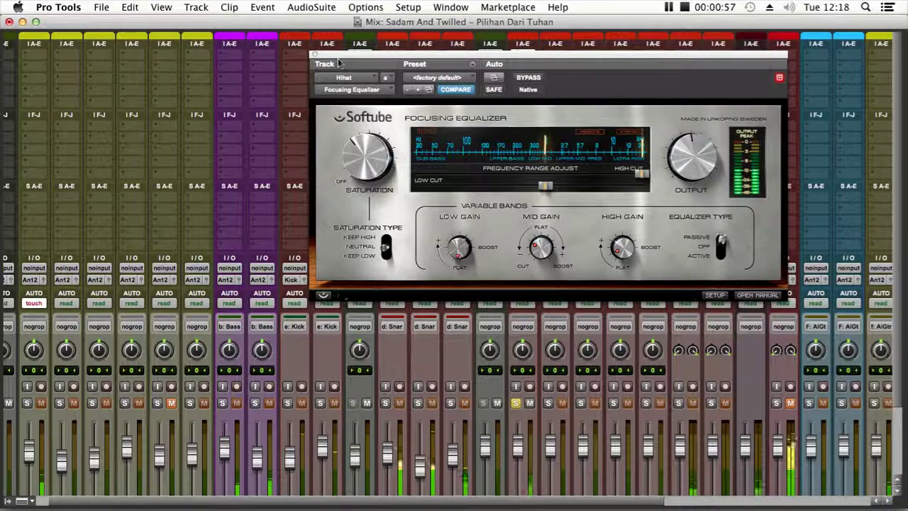
pyautogui.click(316, 54)
# - Solo the kick and snare tracks alongside the Hihat and lower the Hihat volume to -4.3 dB
pyautogui.scroll(-4, 624, 187)
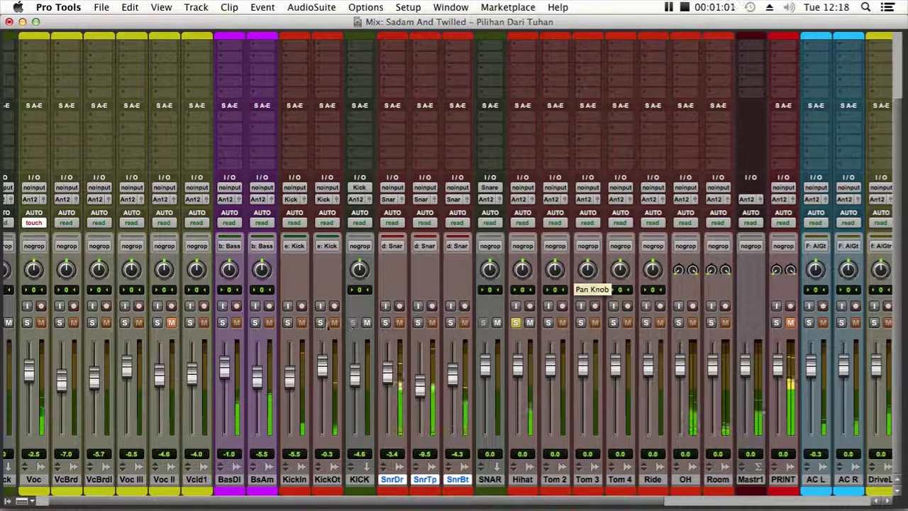
pyautogui.click(319, 323)
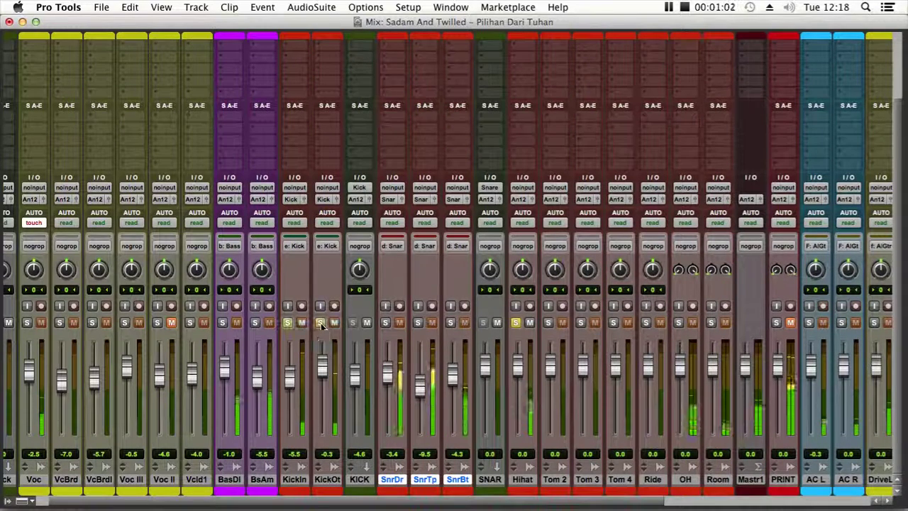
pyautogui.click(418, 323)
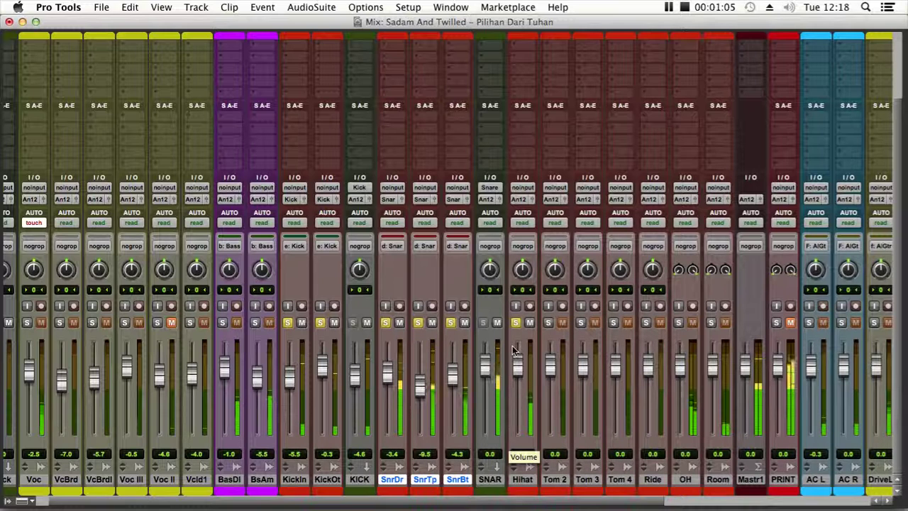
pyautogui.moveTo(518, 367); pyautogui.dragTo(520, 380)
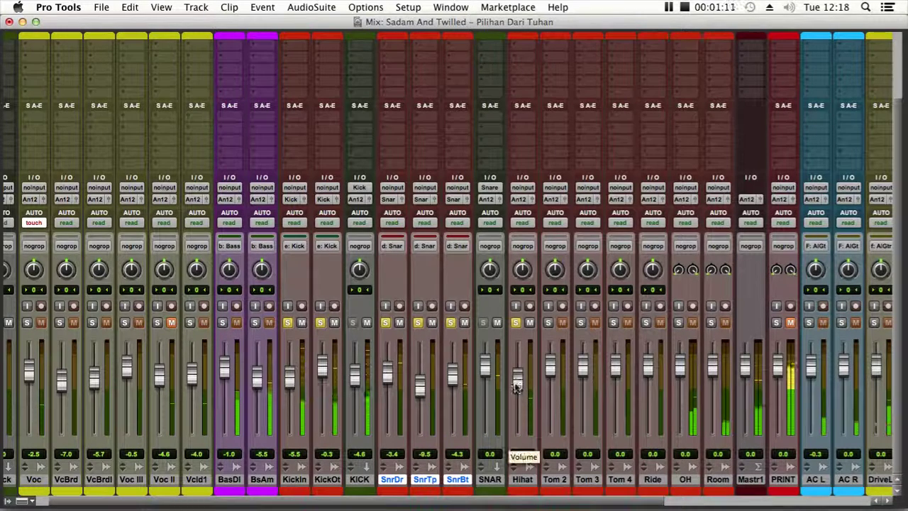
pyautogui.moveTo(517, 387); pyautogui.dragTo(518, 386)
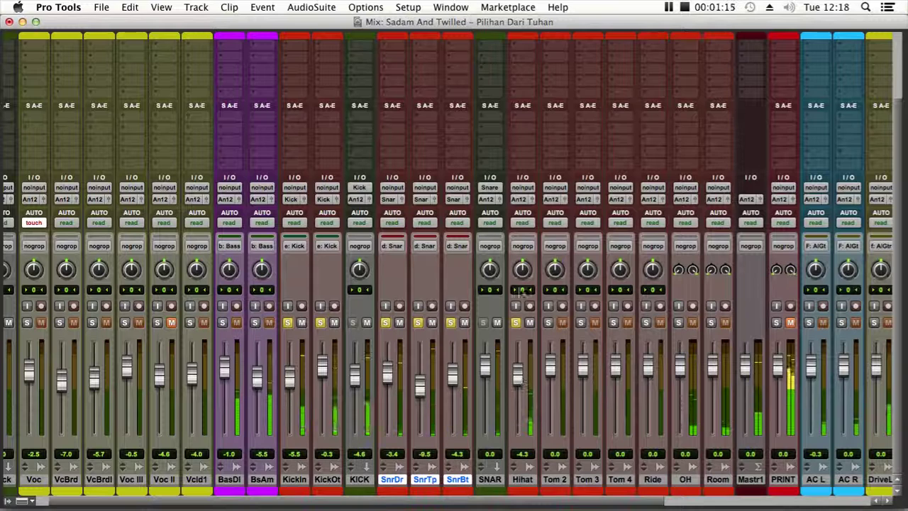
# - Pan the Hihat track 34 to the left and unsolo the kick and snare tracks
pyautogui.moveTo(521, 269); pyautogui.dragTo(516, 278)
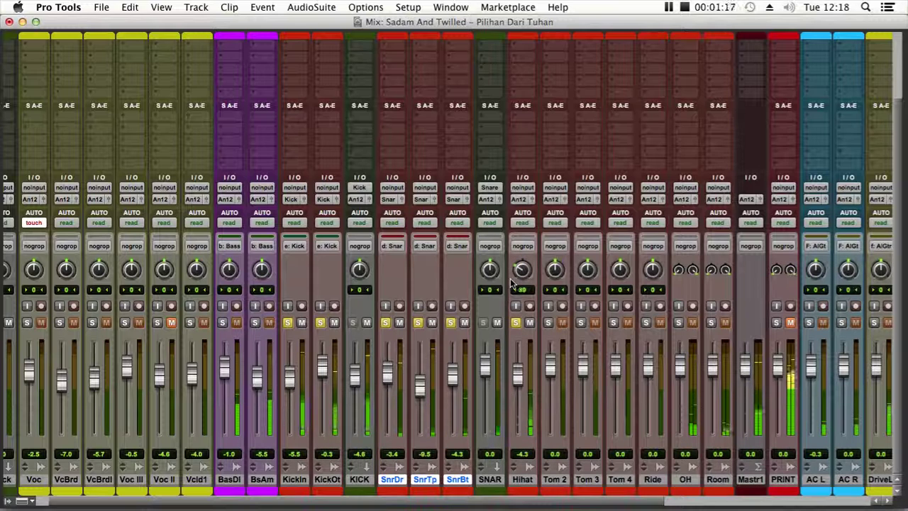
pyautogui.moveTo(521, 265); pyautogui.dragTo(522, 263)
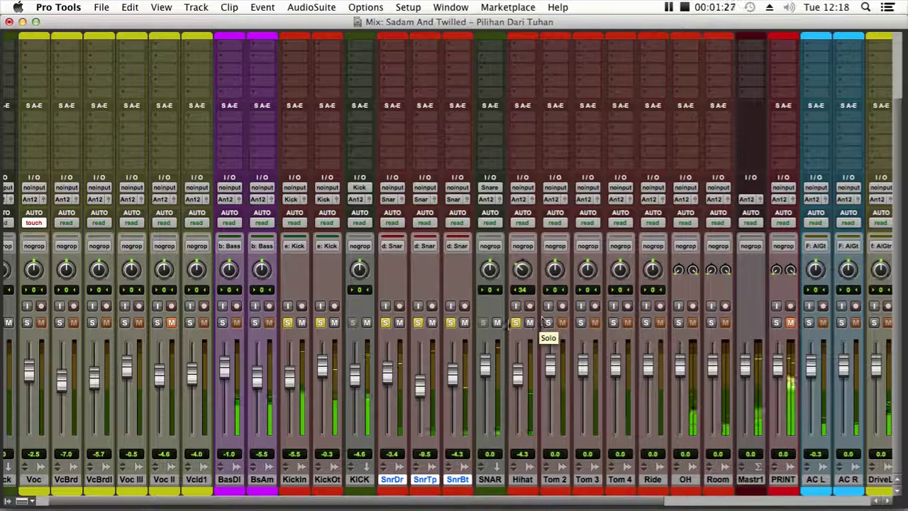
pyautogui.moveTo(456, 328); pyautogui.dragTo(294, 326)
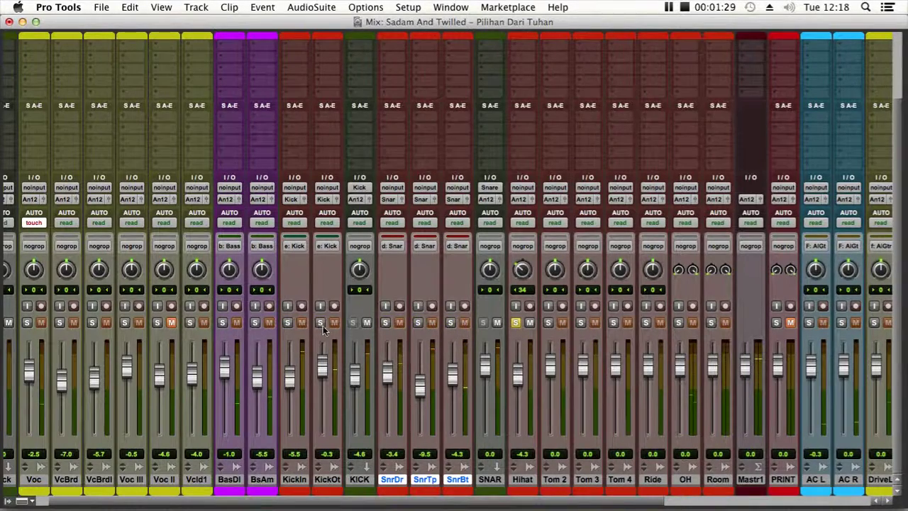
# - Compare the soloed Hihat with its Focusing Equalizer bypassed and active, leaving the plug-in enabled
pyautogui.scroll(3, 648, 279)
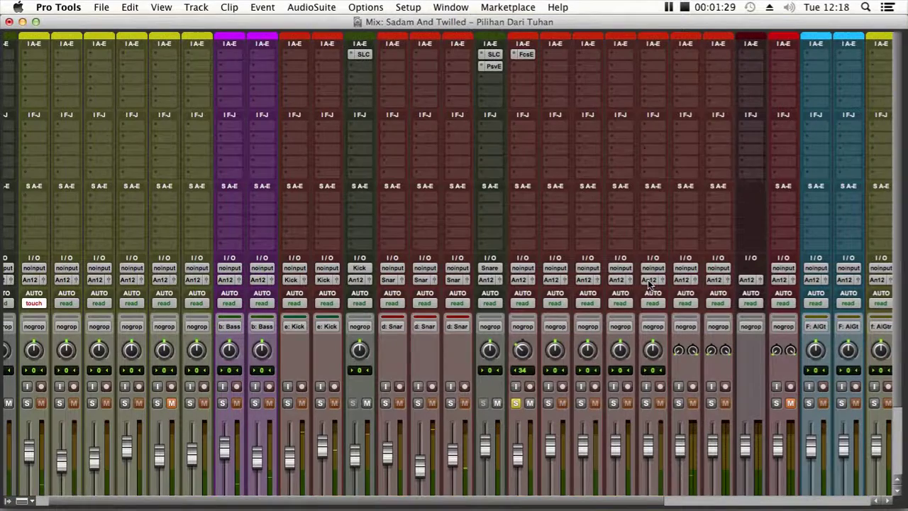
pyautogui.keyDown('super'); pyautogui.click(525, 55); pyautogui.keyUp('super')
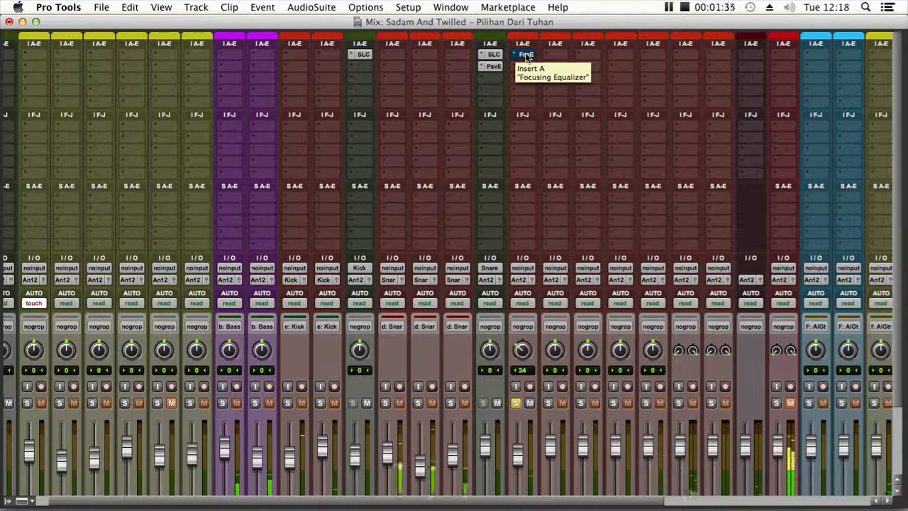
pyautogui.keyDown('super'); pyautogui.click(526, 55); pyautogui.keyUp('super')
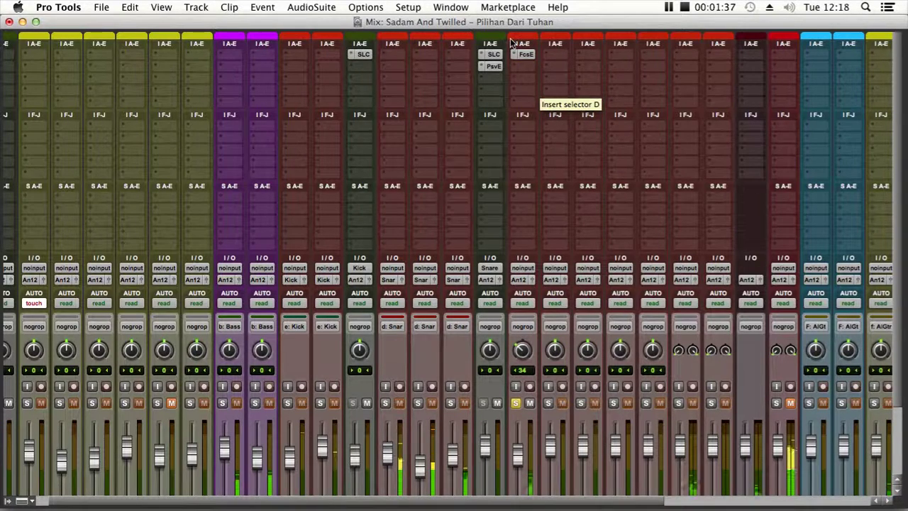
pyautogui.click(525, 55)
pyautogui.click(527, 77)
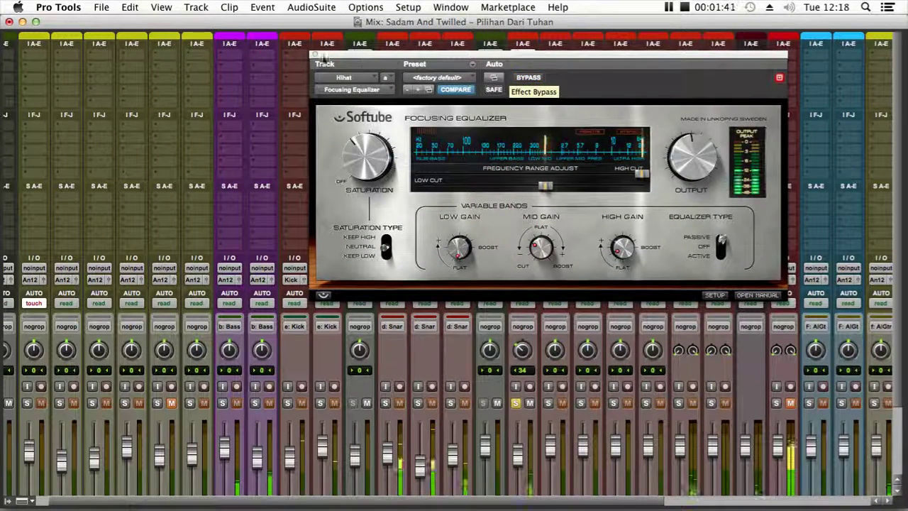
pyautogui.press('super+w')
# - Unsolo the Hihat track and solo the OH track
pyautogui.scroll(-3, 426, 205)
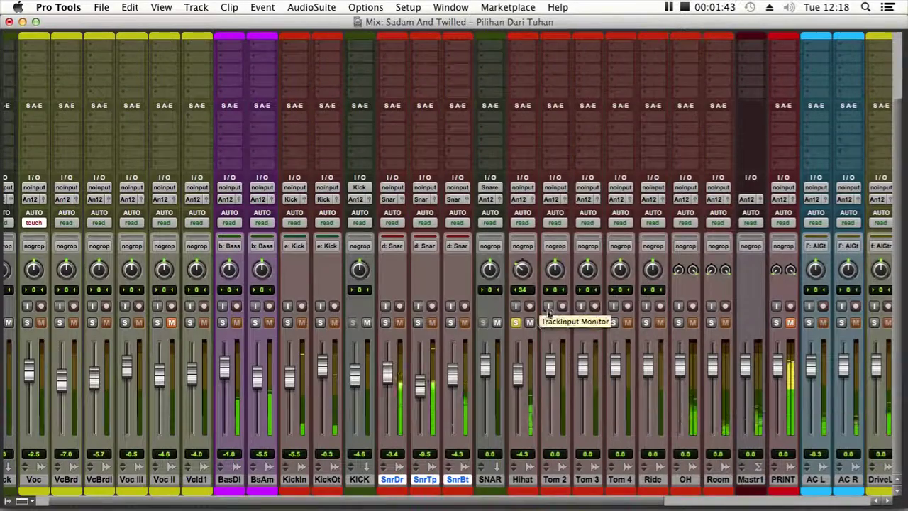
pyautogui.click(515, 323)
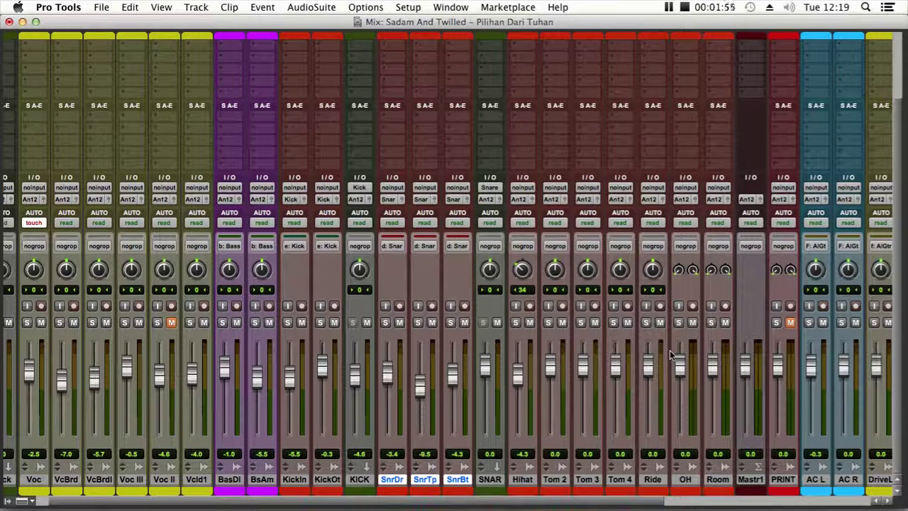
pyautogui.click(678, 322)
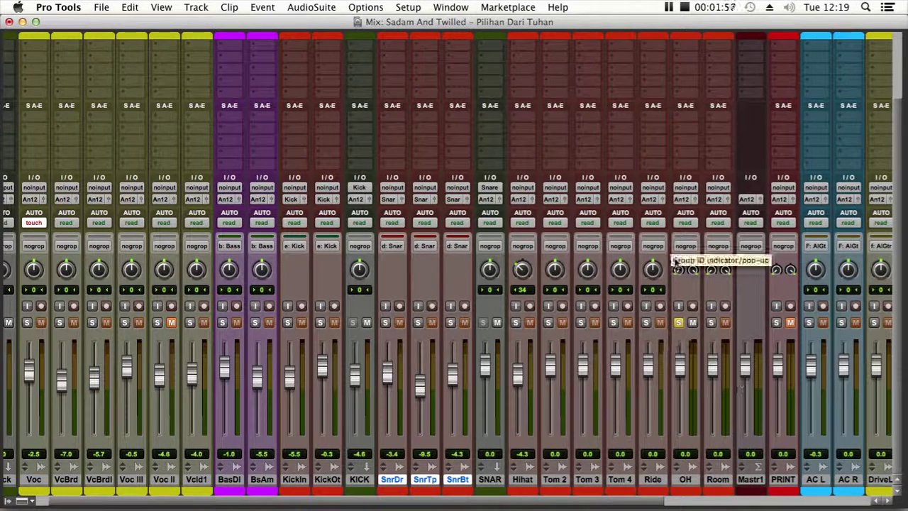
# - Insert the stereo multichannel Focusing Equalizer plug-in on the OH track's first insert slot
pyautogui.scroll(3, 741, 358)
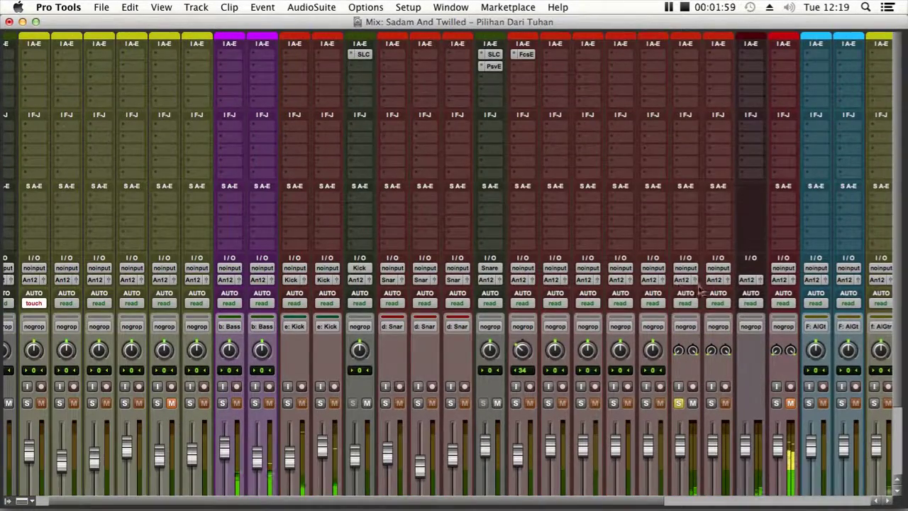
pyautogui.scroll(-3, 735, 290)
pyautogui.scroll(3, 740, 311)
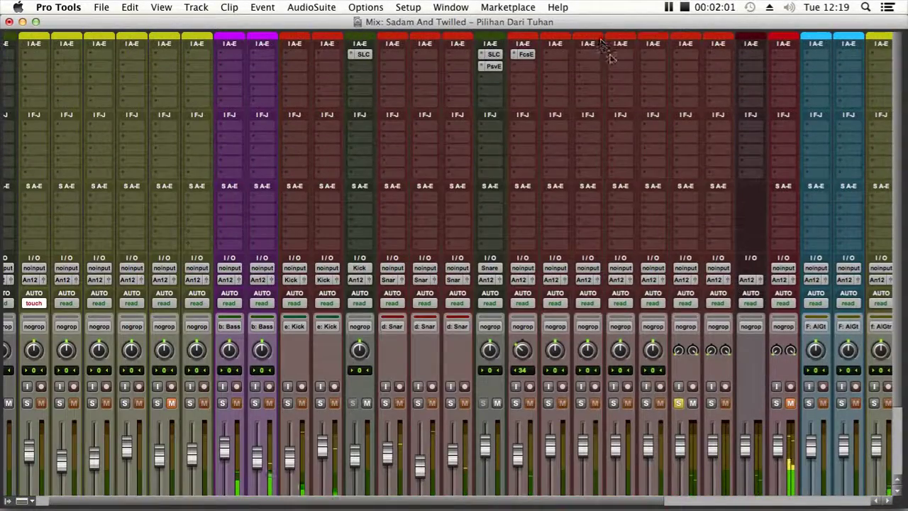
pyautogui.click(684, 55)
pyautogui.moveTo(697, 71)
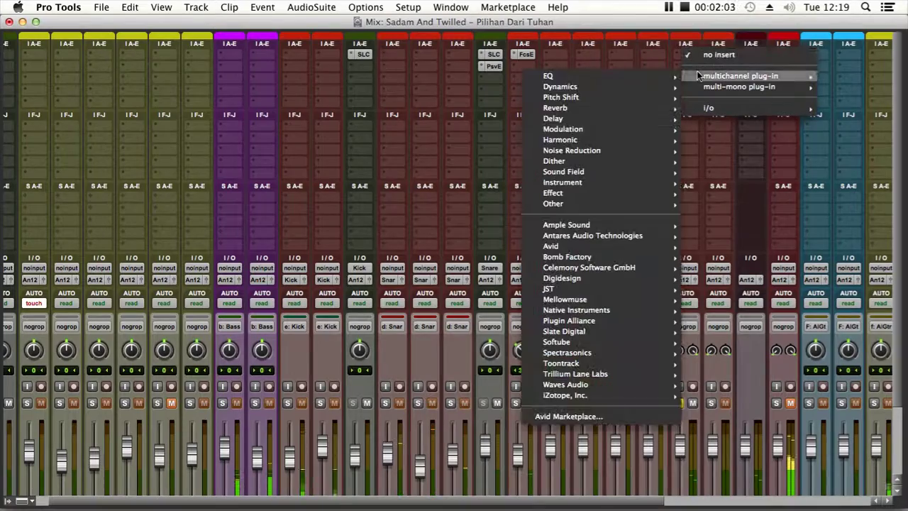
pyautogui.moveTo(571, 86)
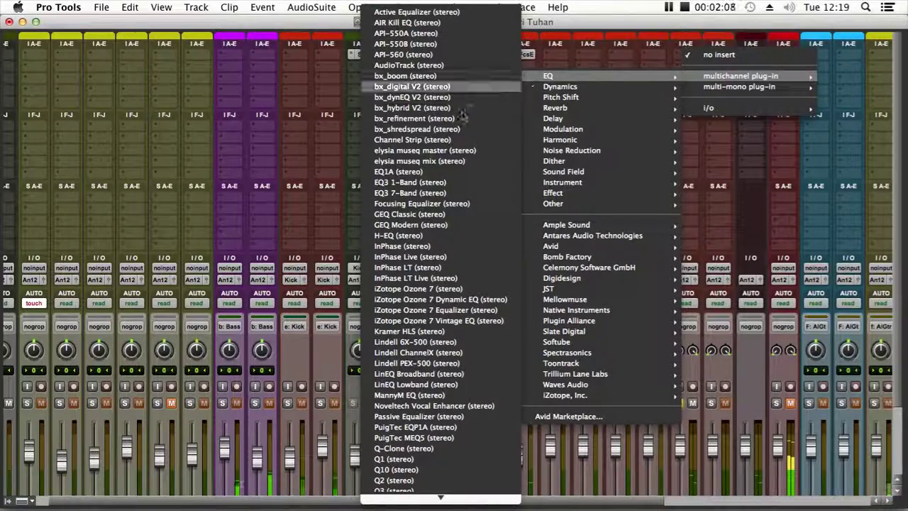
pyautogui.click(426, 204)
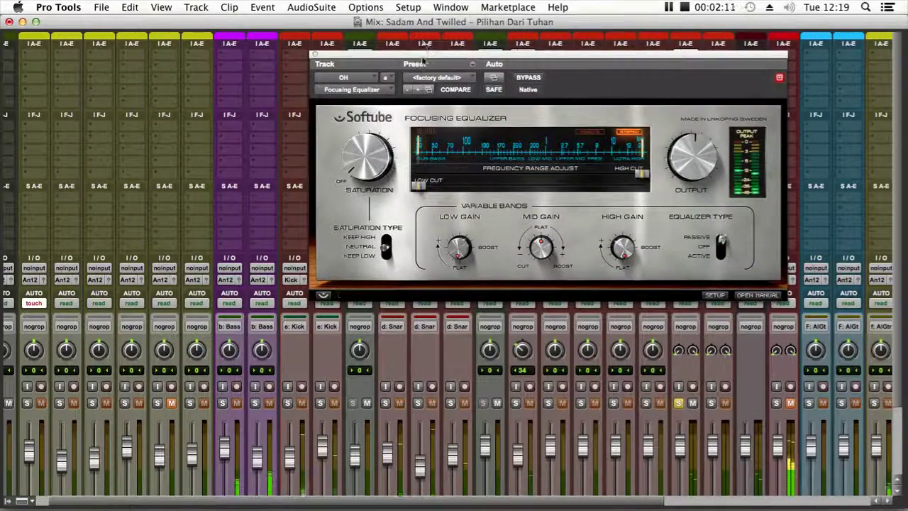
# - Set the OH equalizer's saturation to about 2.7, raise its low cut to the upper hundreds-of-hertz range and close its window
pyautogui.moveTo(426, 54); pyautogui.dragTo(349, 99)
pyautogui.moveTo(288, 217); pyautogui.dragTo(282, 179)
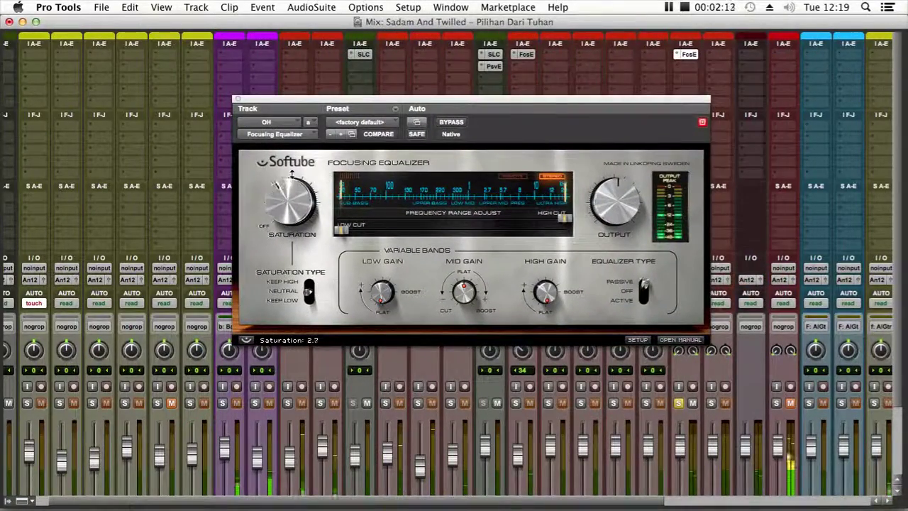
pyautogui.moveTo(342, 231); pyautogui.dragTo(452, 235)
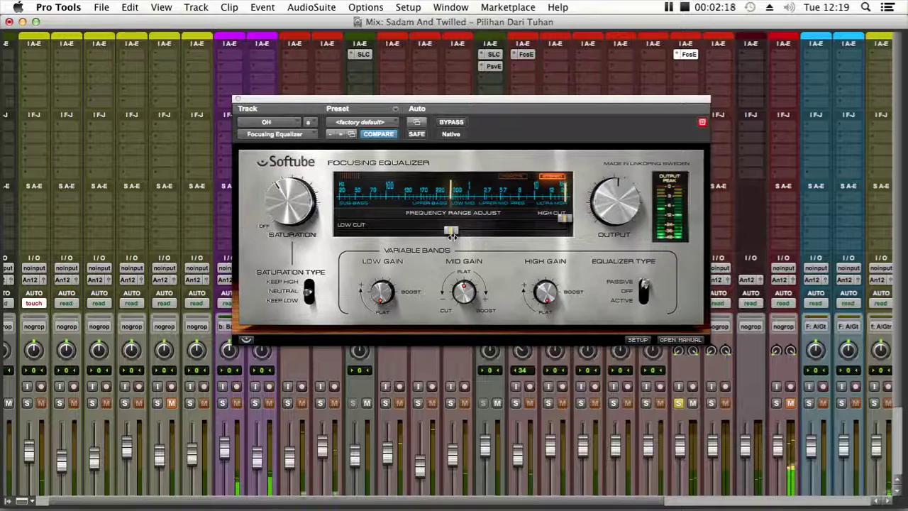
pyautogui.click(239, 100)
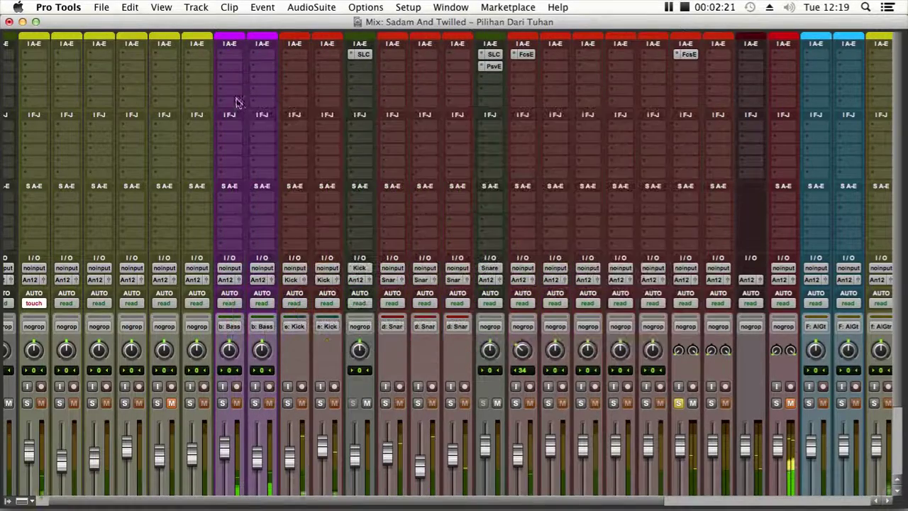
pyautogui.scroll(-3, 702, 280)
pyautogui.scroll(3, 702, 280)
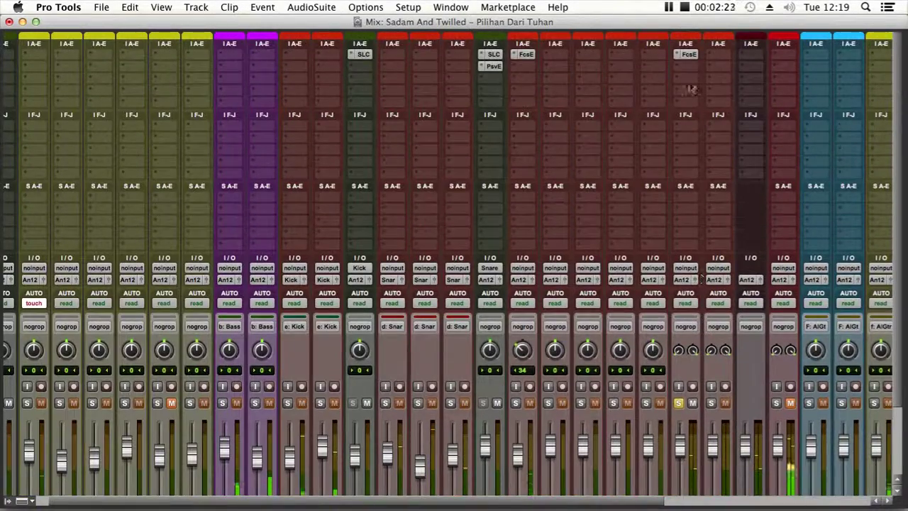
# - Insert the stereo multichannel EQ3 1-Band plug-in on the OH track's second insert slot
pyautogui.click(687, 55)
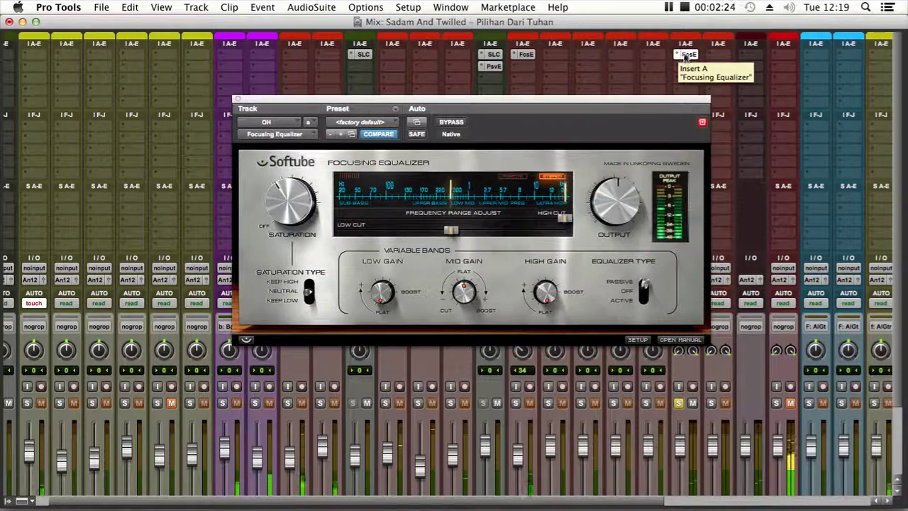
pyautogui.click(238, 100)
pyautogui.click(685, 66)
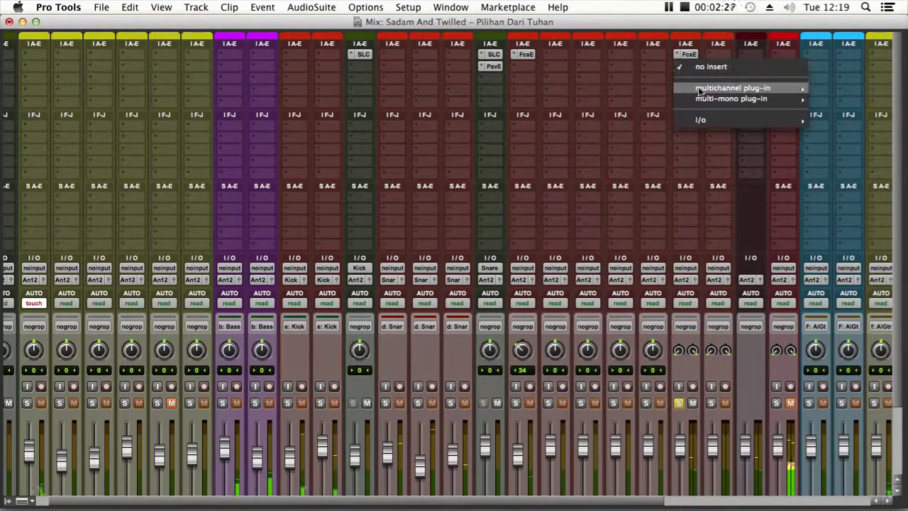
pyautogui.moveTo(730, 88)
pyautogui.moveTo(566, 91)
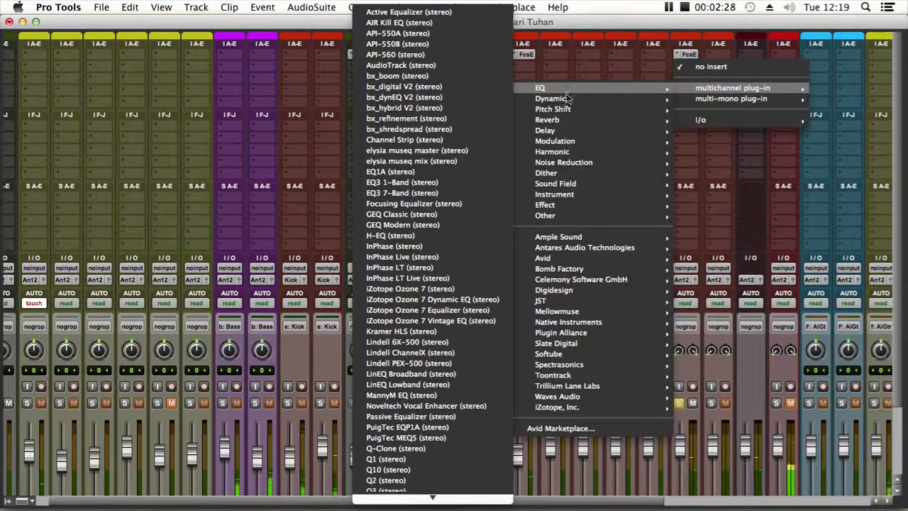
pyautogui.click(430, 182)
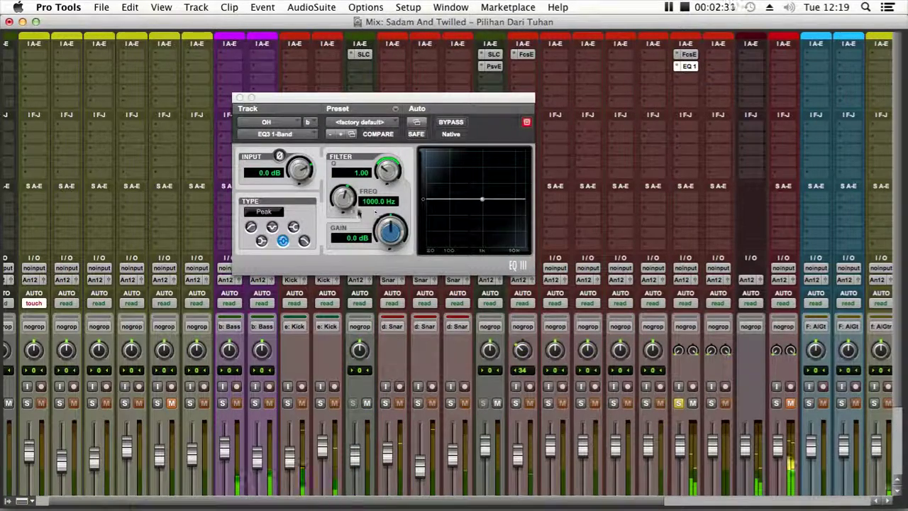
# - Set the OH track's one-band EQ to 8 kHz with a gain of about 2.0 dB and close its window
pyautogui.click(370, 201)
pyautogui.write('800')
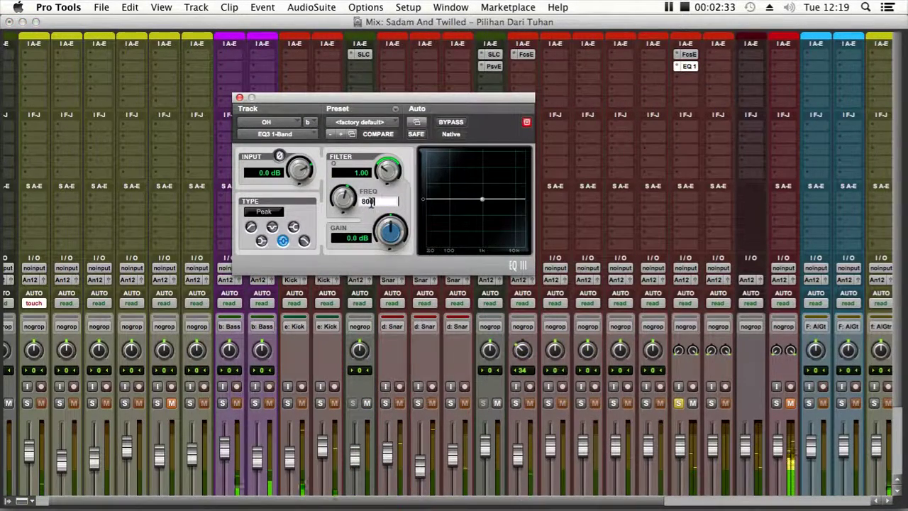
pyautogui.write('0')
pyautogui.press('Return')
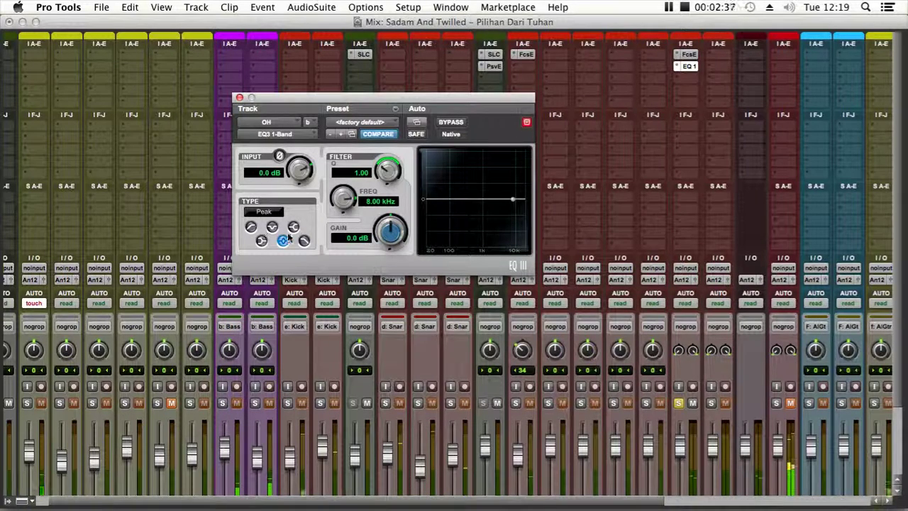
pyautogui.moveTo(390, 231); pyautogui.dragTo(397, 221)
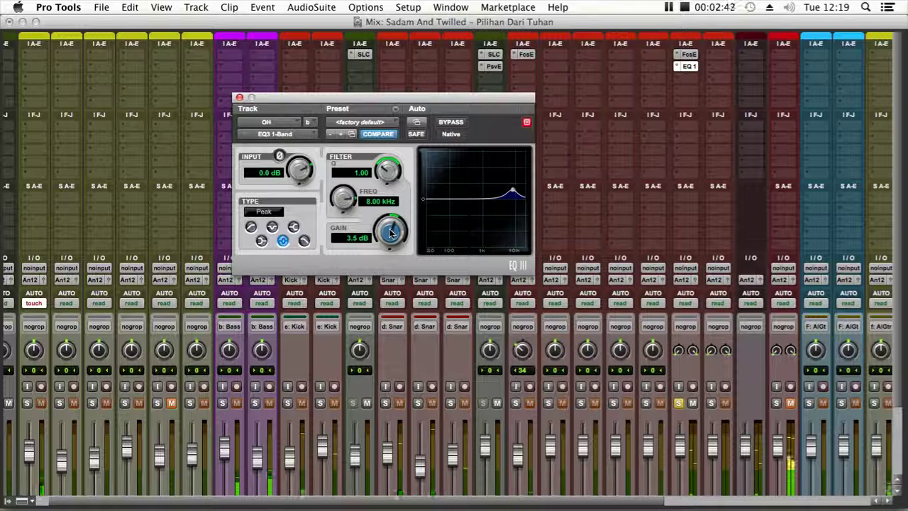
pyautogui.moveTo(389, 236); pyautogui.dragTo(388, 243)
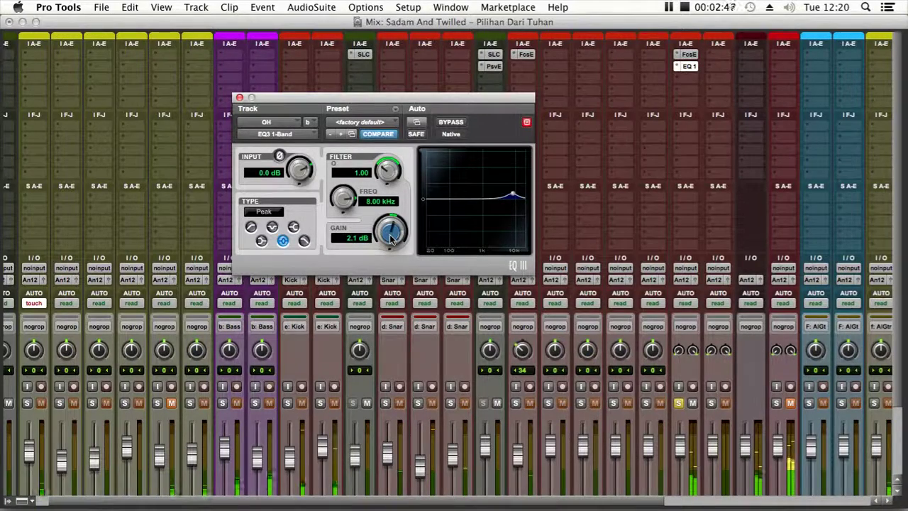
pyautogui.moveTo(390, 238); pyautogui.dragTo(390, 241)
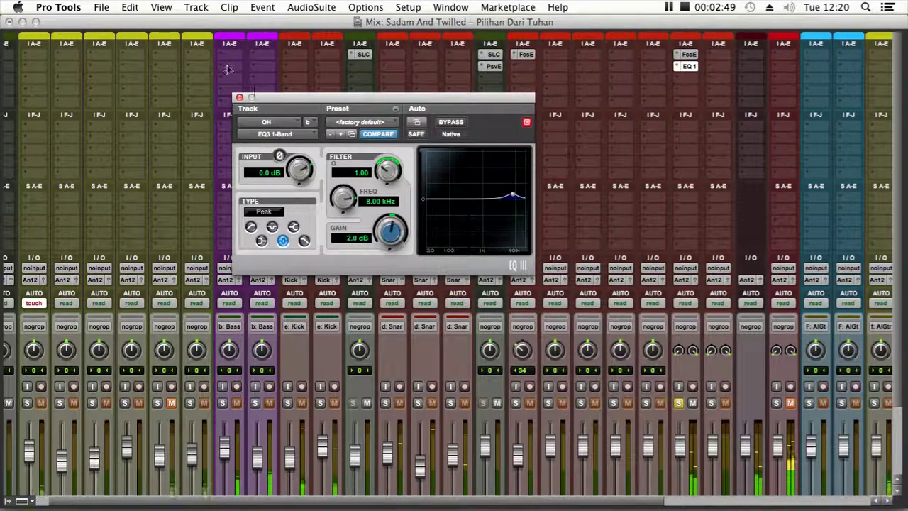
pyautogui.click(239, 98)
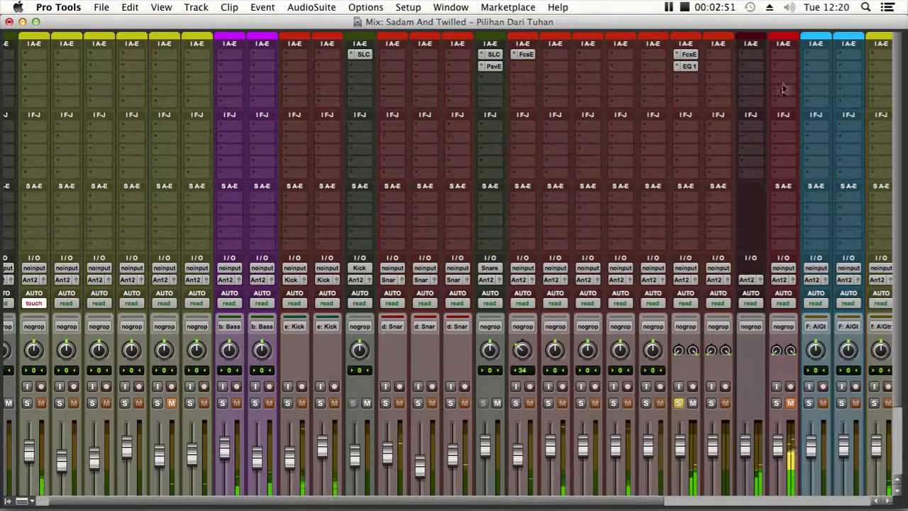
# - Set the OH track's Focusing Equalizer to a mid gain of about -5.0 and a high gain of about 1.8, closing its window
pyautogui.click(686, 56)
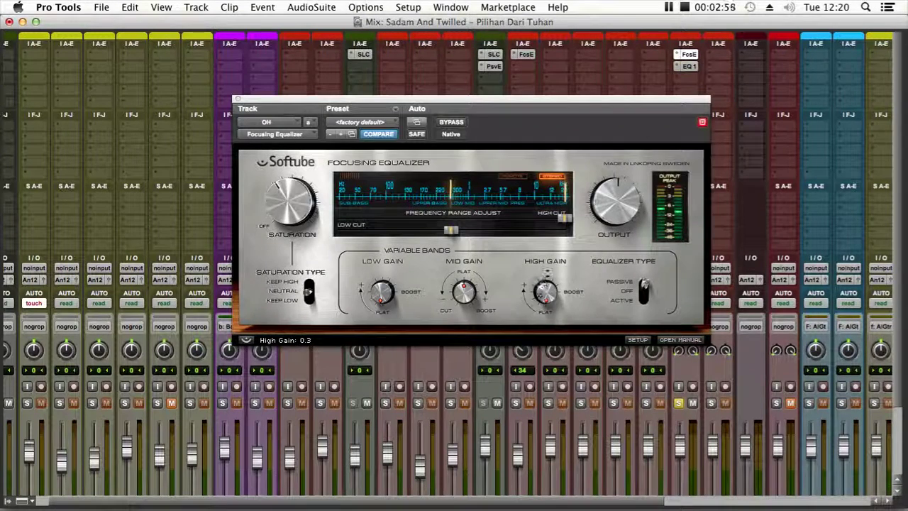
pyautogui.moveTo(465, 291); pyautogui.dragTo(448, 313)
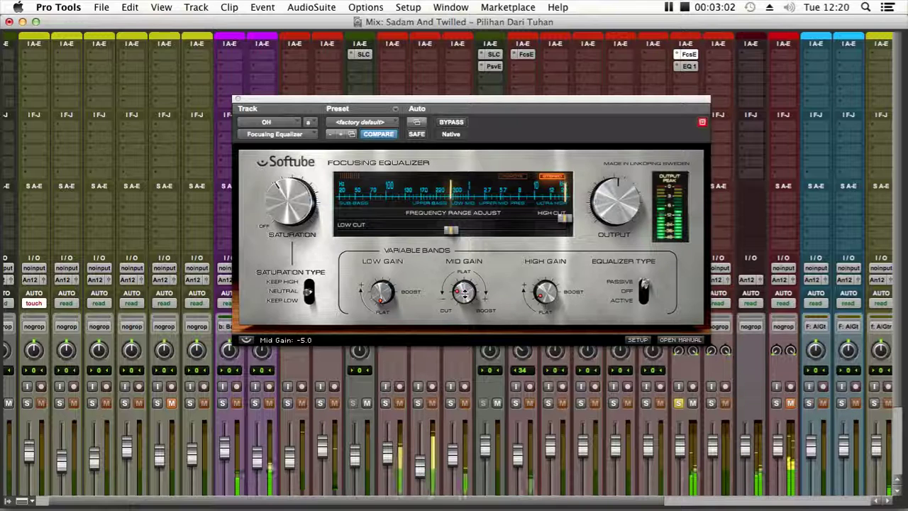
pyautogui.moveTo(544, 294); pyautogui.dragTo(545, 296)
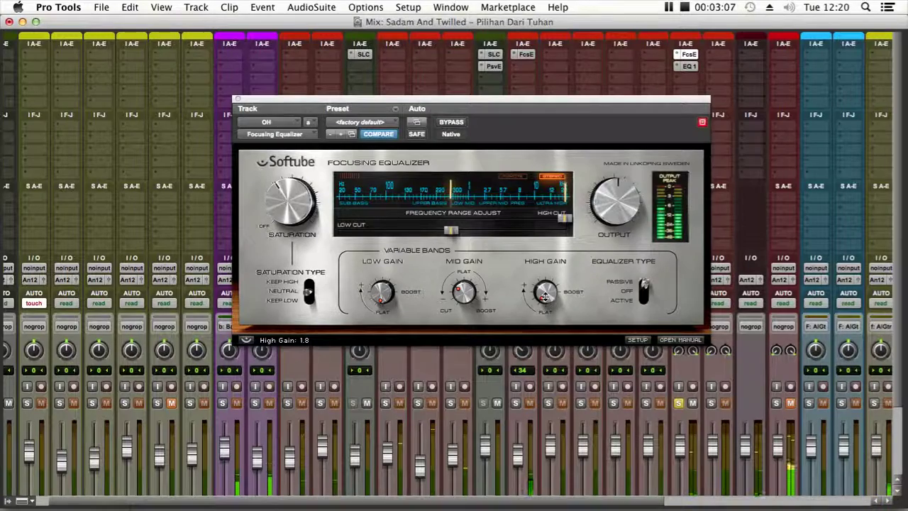
pyautogui.moveTo(519, 102); pyautogui.dragTo(558, 87)
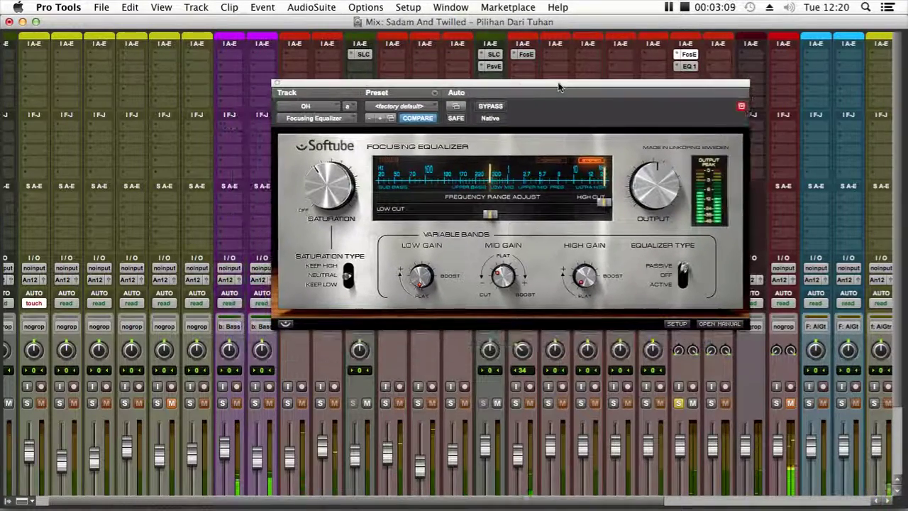
pyautogui.click(277, 83)
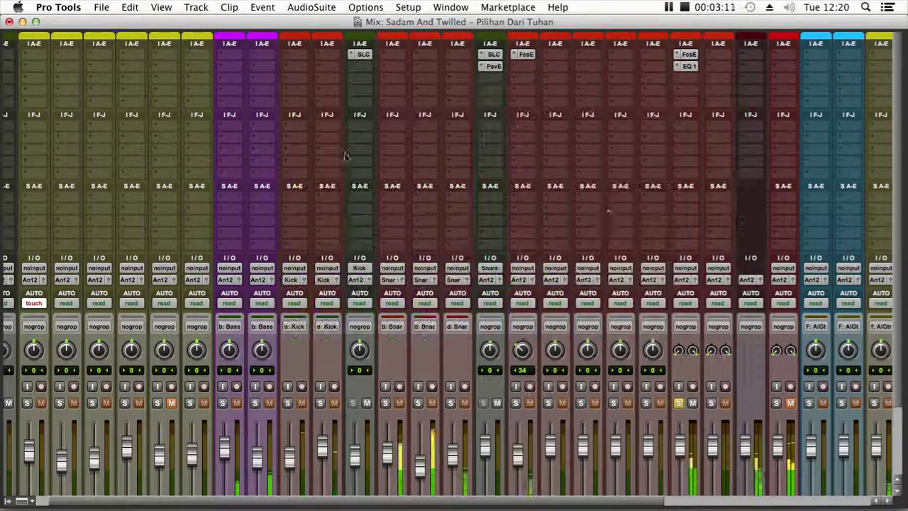
# - Solo the kick, snare and Hihat tracks together with the OH track
pyautogui.scroll(-3, 346, 154)
pyautogui.click(288, 323)
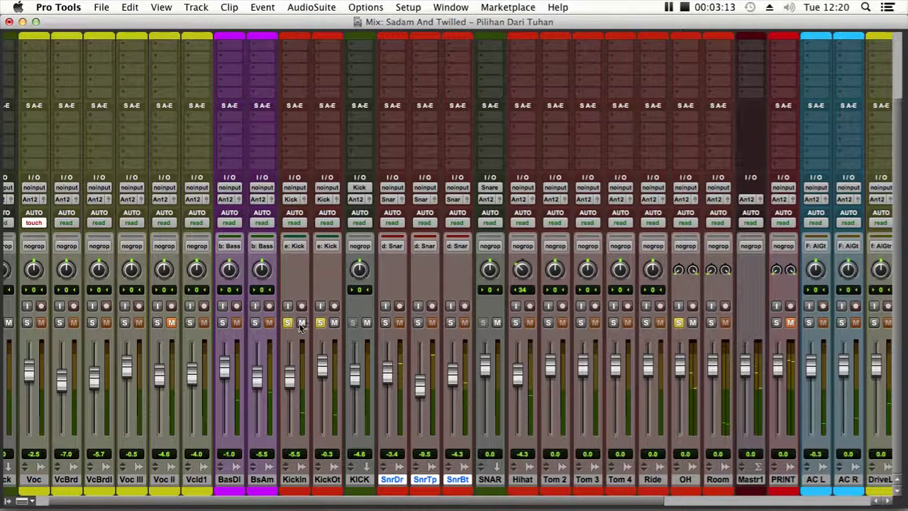
pyautogui.click(418, 322)
pyautogui.click(516, 323)
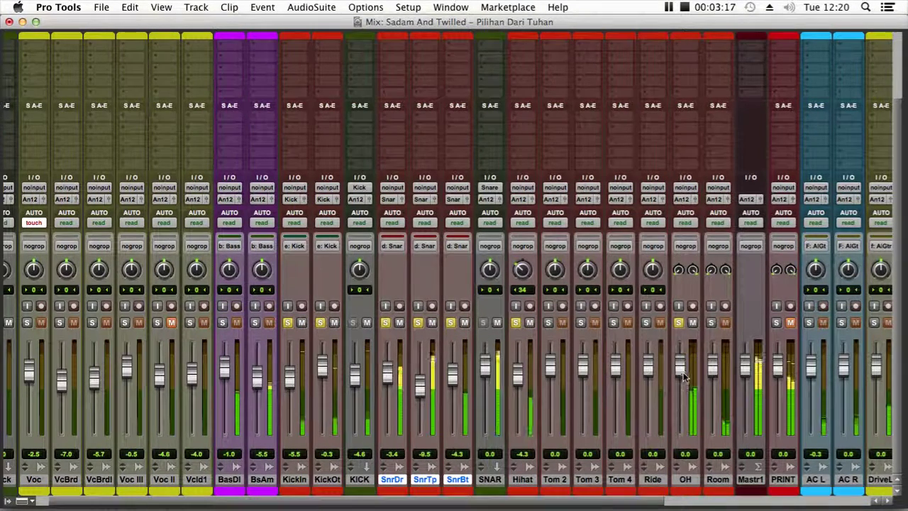
# - Lower the OH track's volume to about -5.7 dB and the Hihat track's to about -6.0 dB
pyautogui.moveTo(680, 366); pyautogui.dragTo(680, 393)
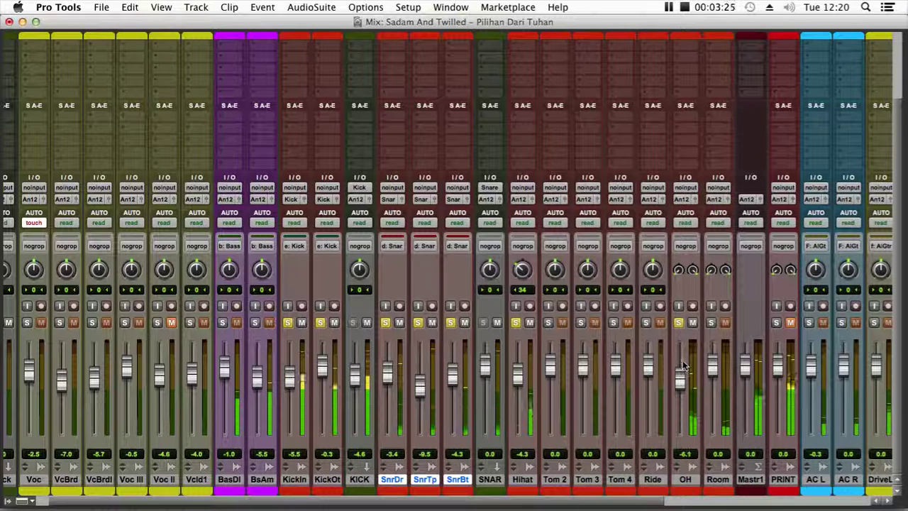
pyautogui.moveTo(682, 367); pyautogui.dragTo(680, 378)
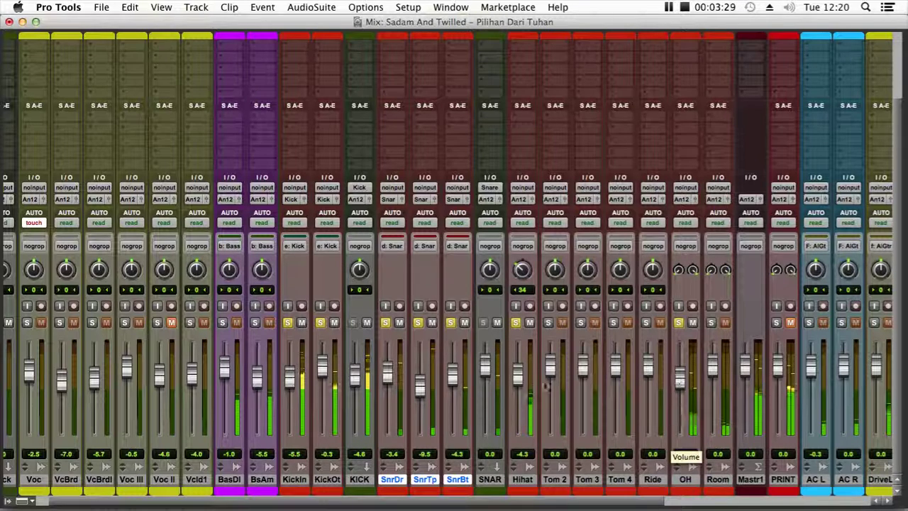
pyautogui.moveTo(520, 377); pyautogui.dragTo(520, 381)
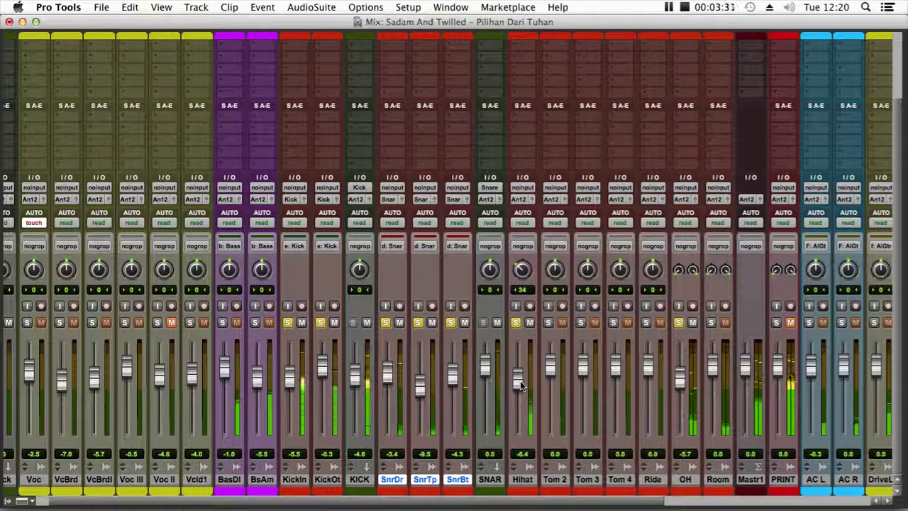
pyautogui.keyDown('alt'); pyautogui.click(520, 386); pyautogui.keyUp('alt')
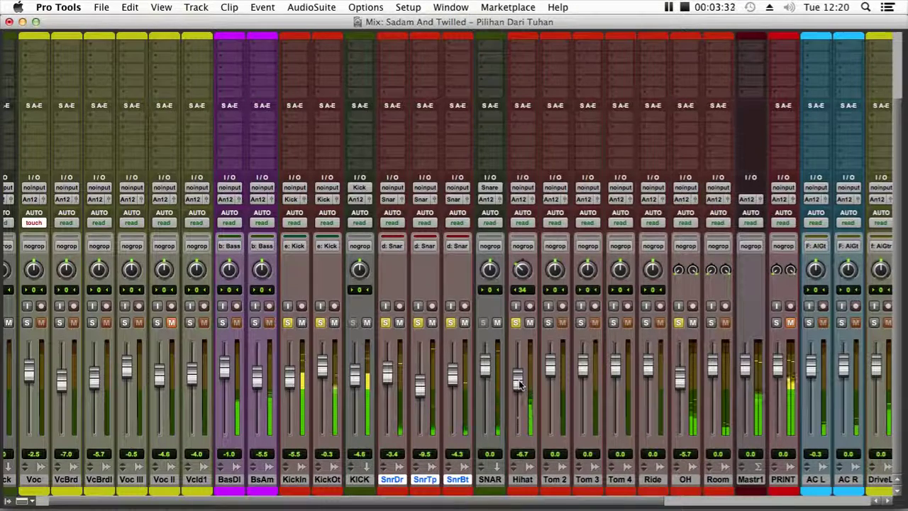
pyautogui.moveTo(520, 383); pyautogui.dragTo(520, 380)
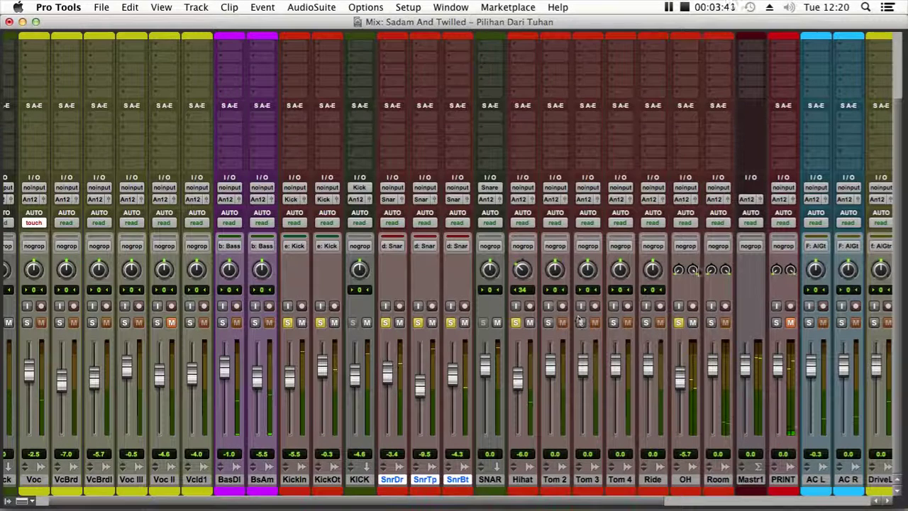
# - Unsolo the OH, Hihat, snare and kick tracks
pyautogui.click(678, 323)
pyautogui.moveTo(679, 322); pyautogui.dragTo(284, 324)
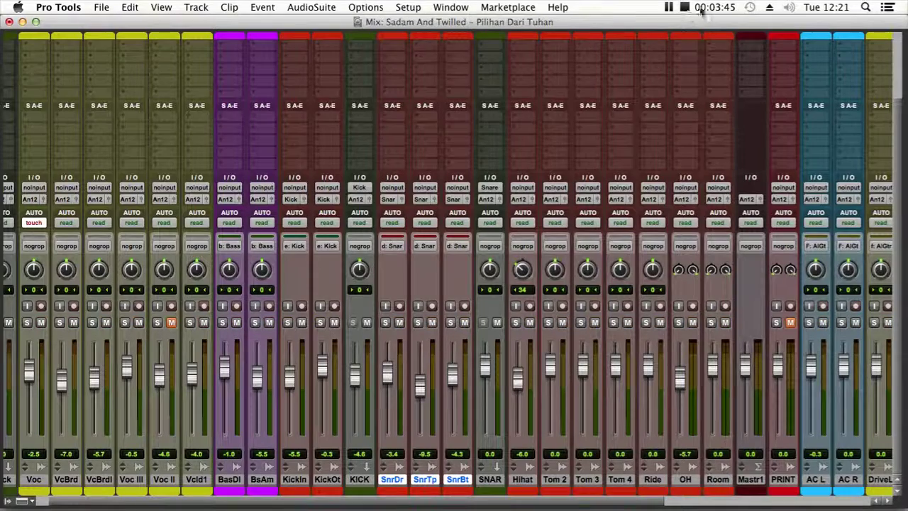